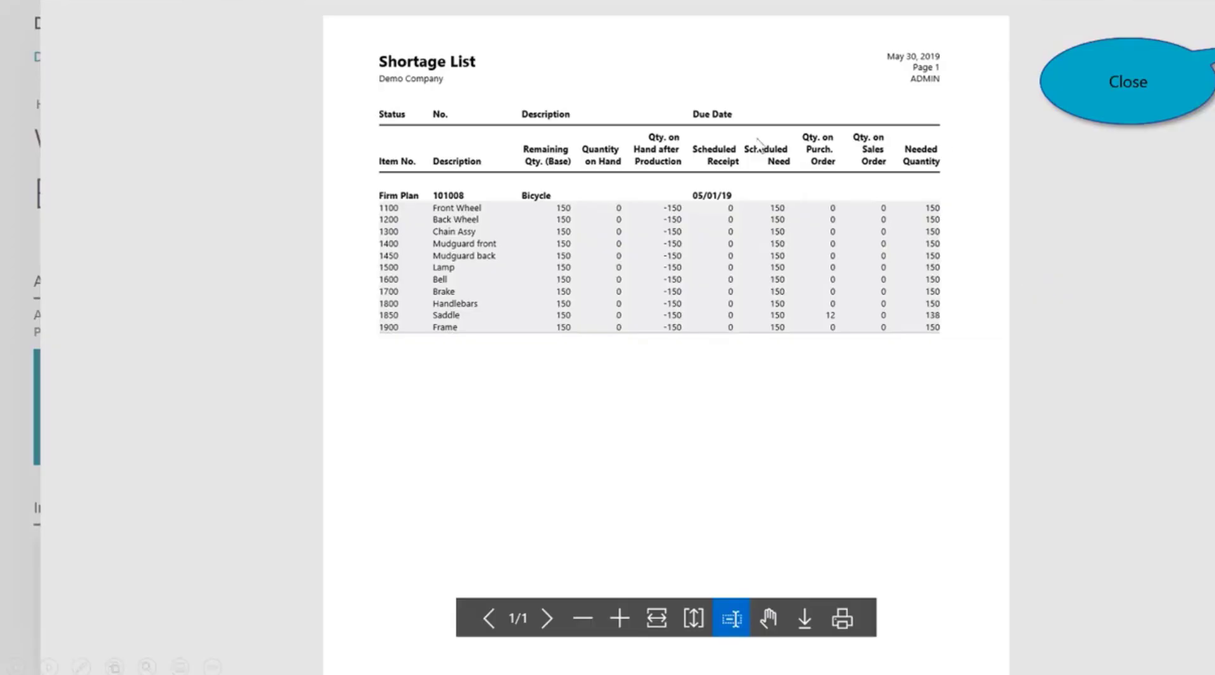
# Close the shortage list report and open the DEFAULT item journal batch
pyautogui.press('Right')
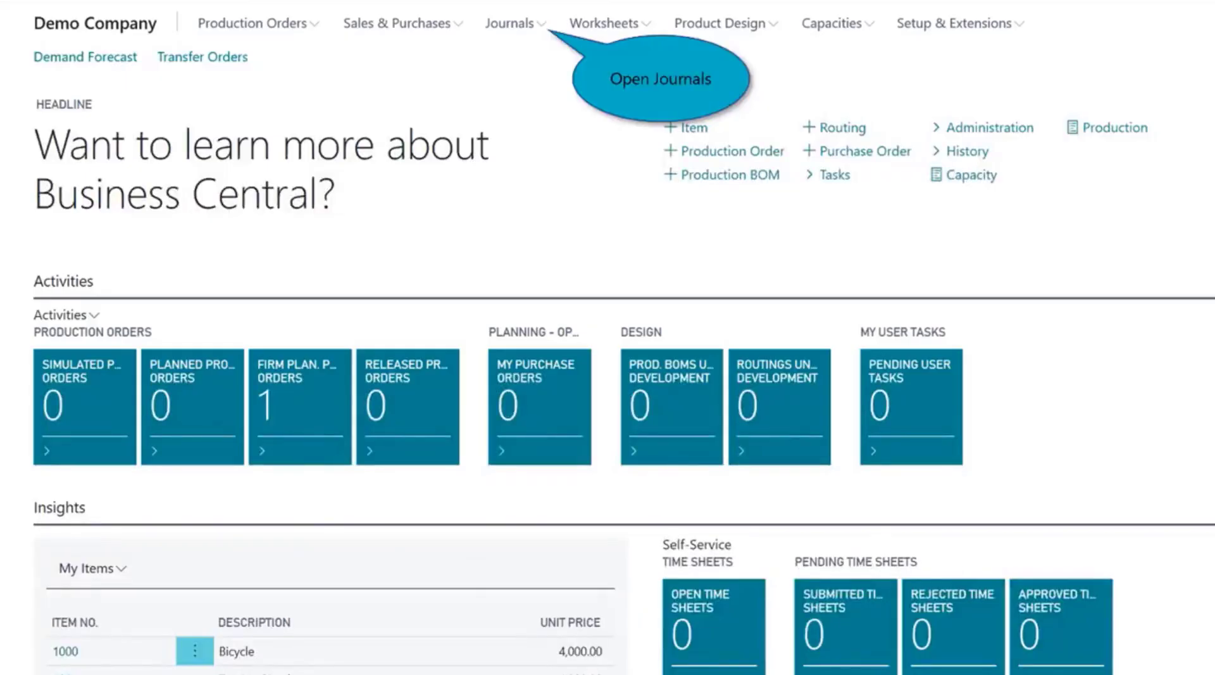
pyautogui.click(525, 26)
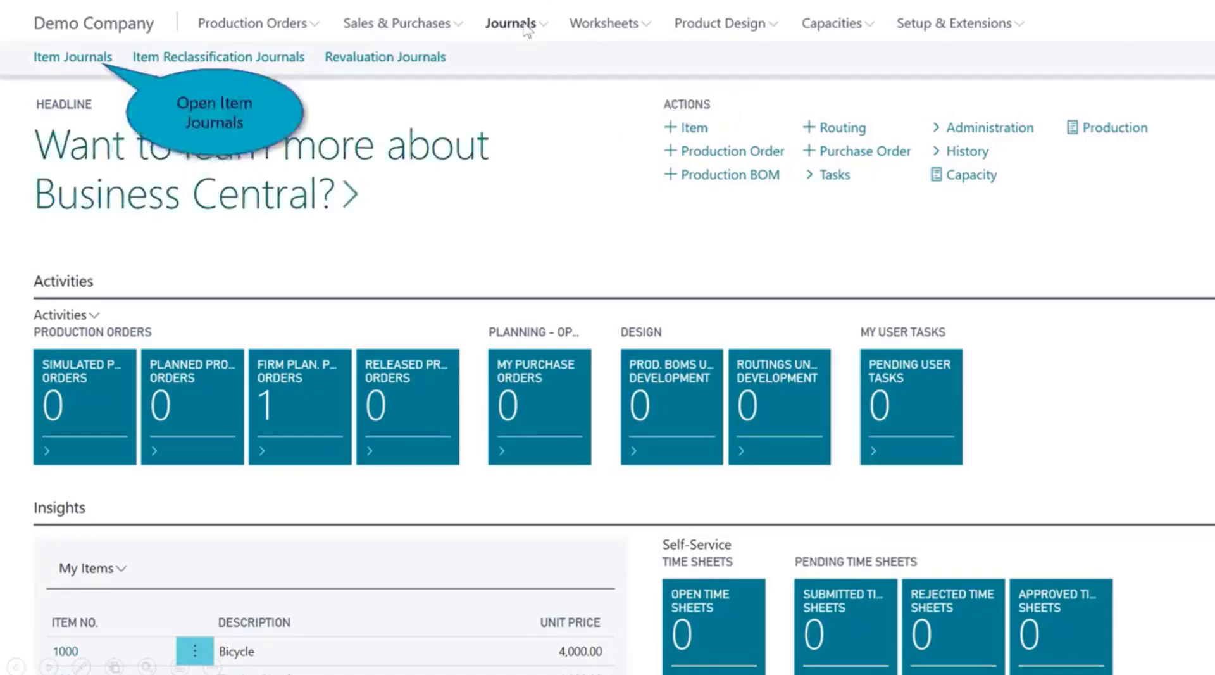
pyautogui.click(61, 57)
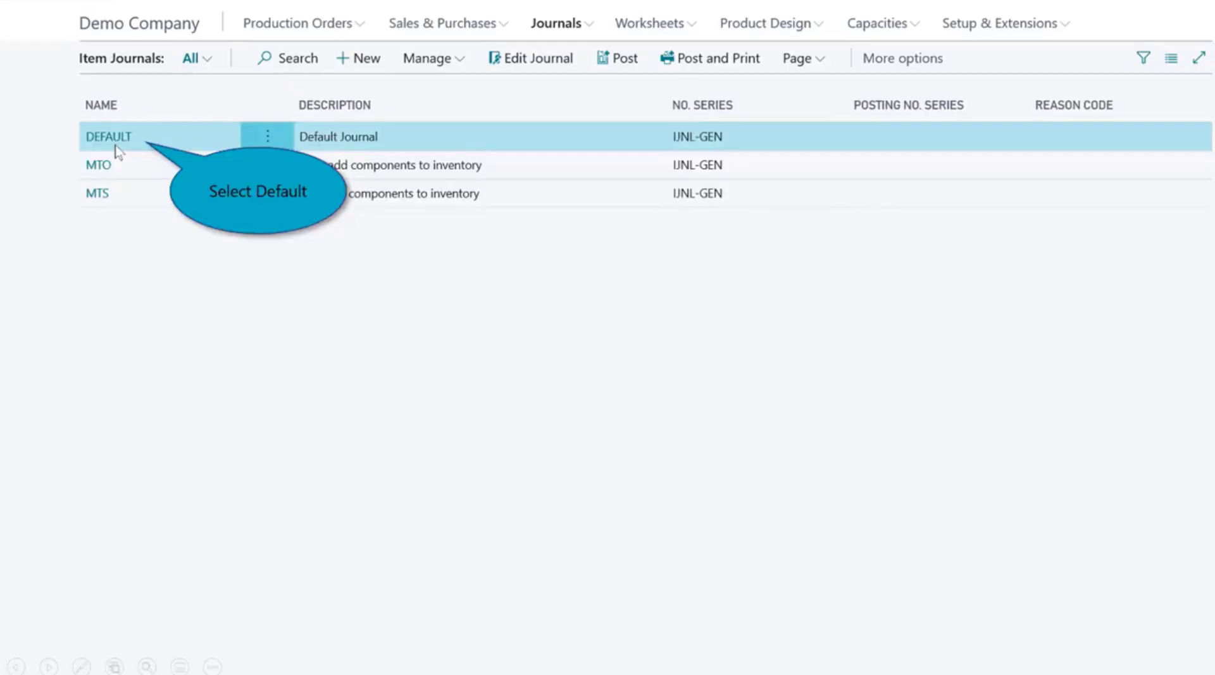
pyautogui.click(115, 146)
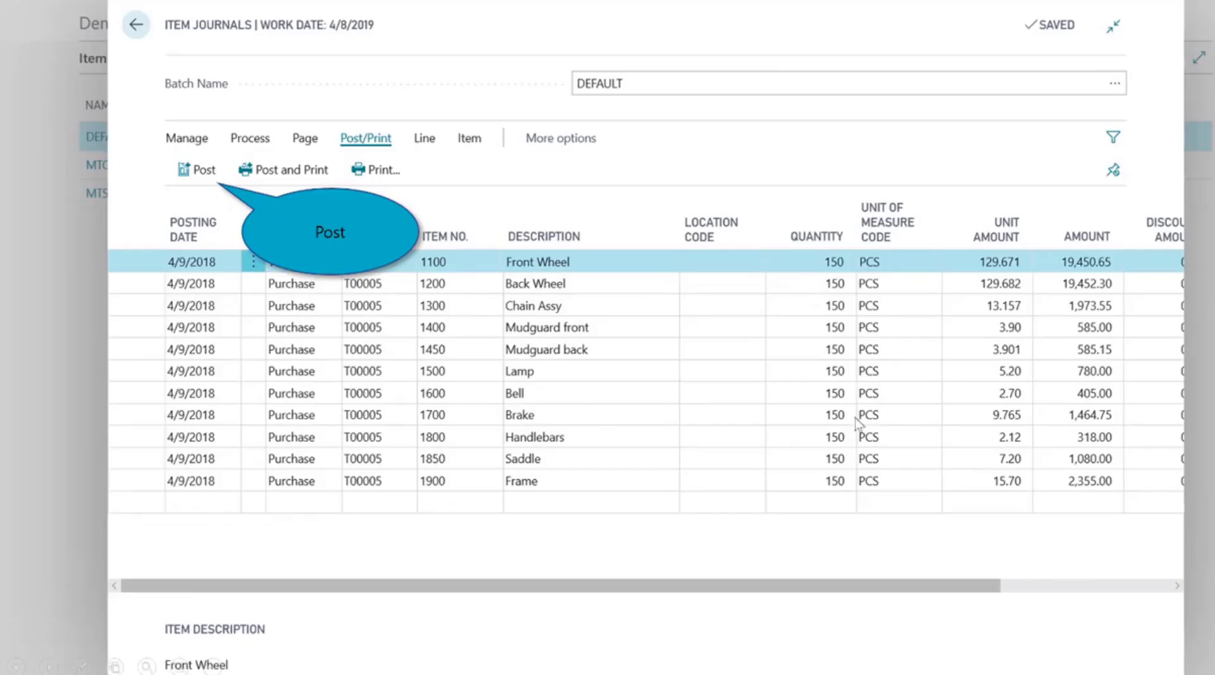
# Post the component purchase lines in the DEFAULT item journal and return to the home page
pyautogui.click(204, 174)
pyautogui.click(816, 374)
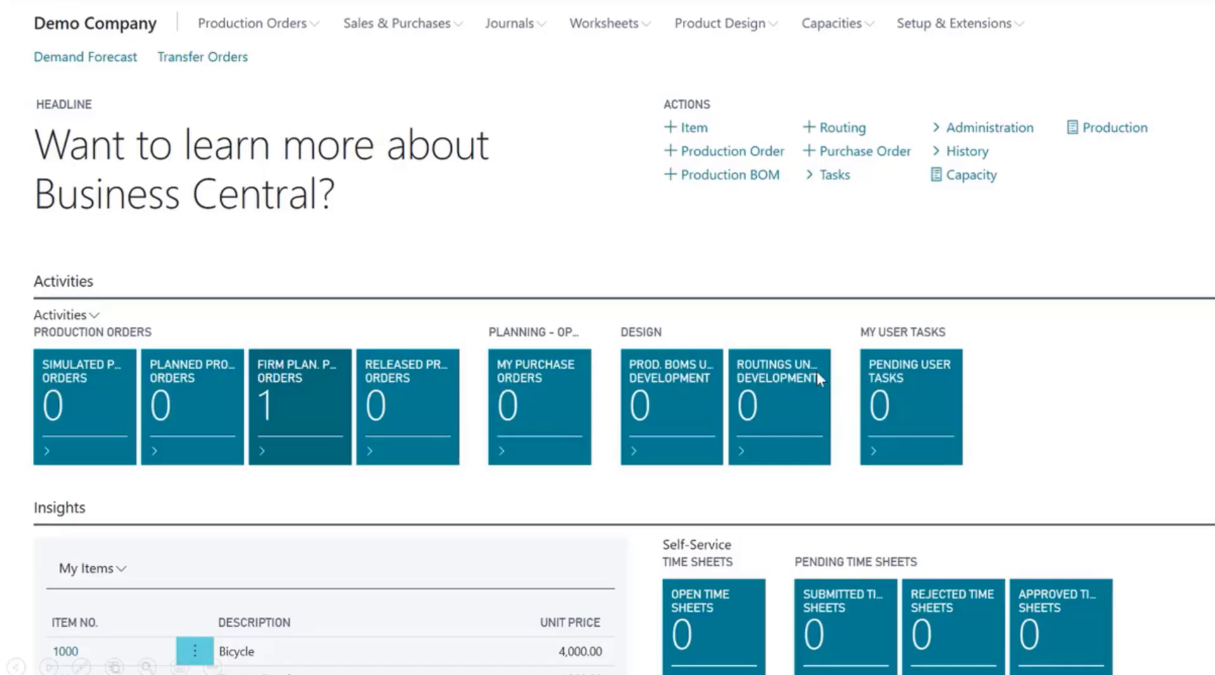
pyautogui.click(816, 371)
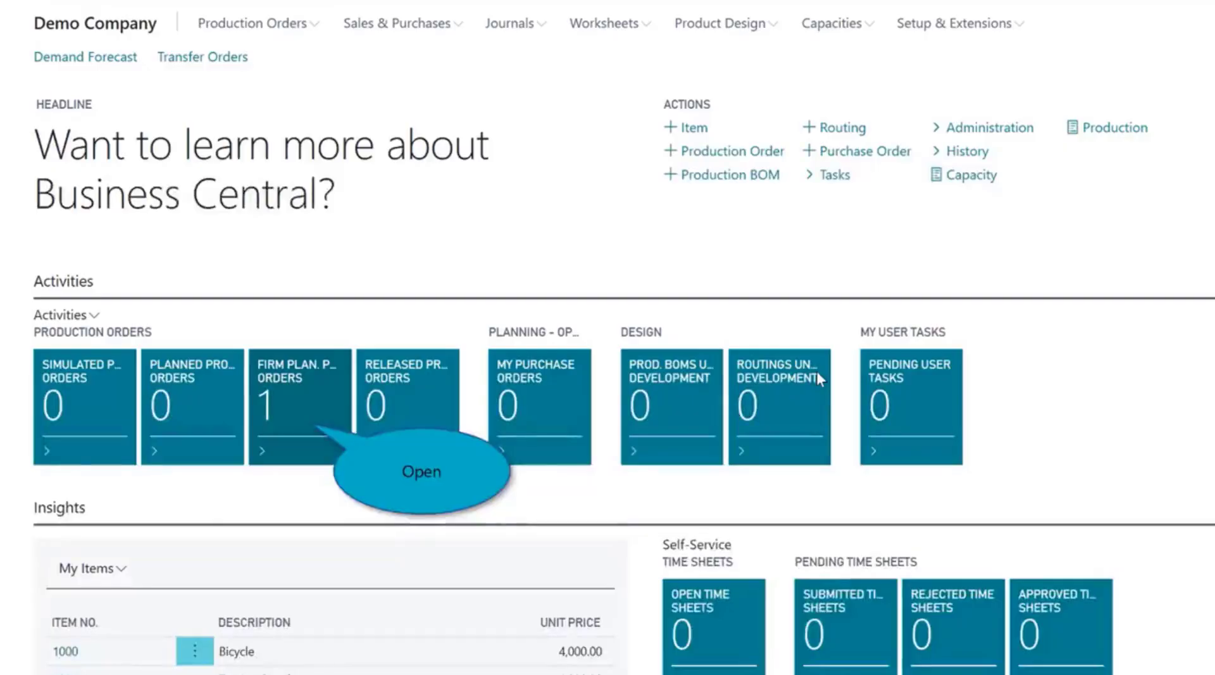
# Change the status of the firm planned Bicycle production order to Released
pyautogui.click(296, 400)
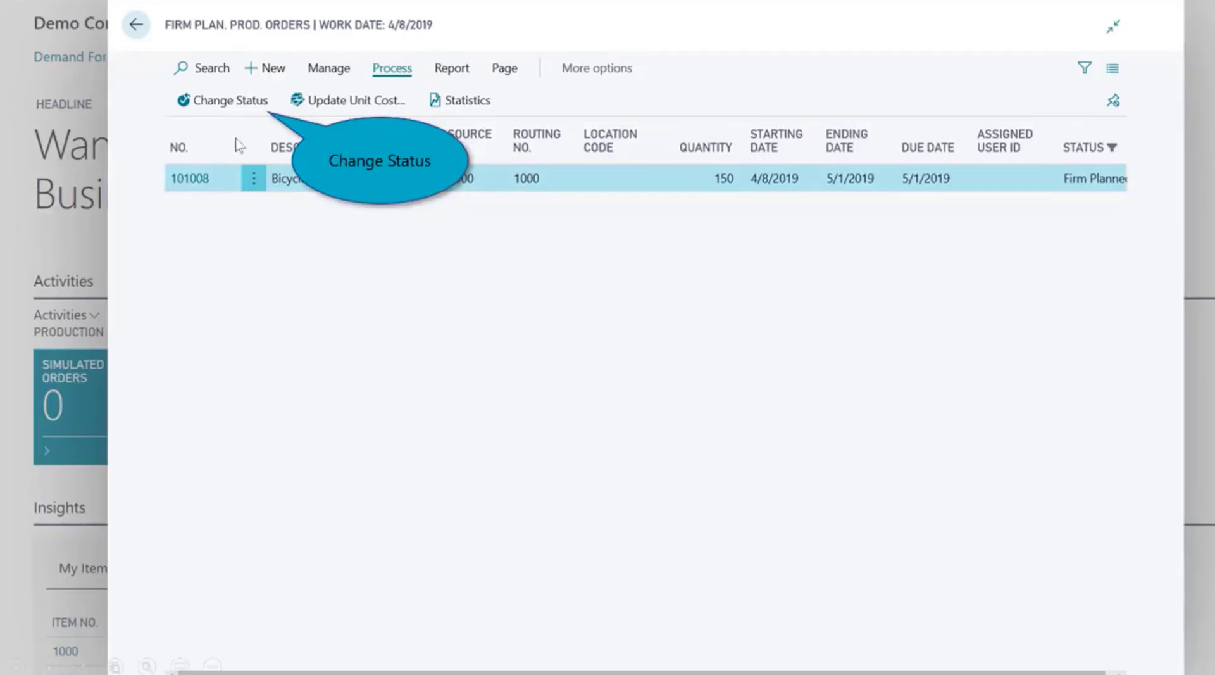
pyautogui.click(247, 101)
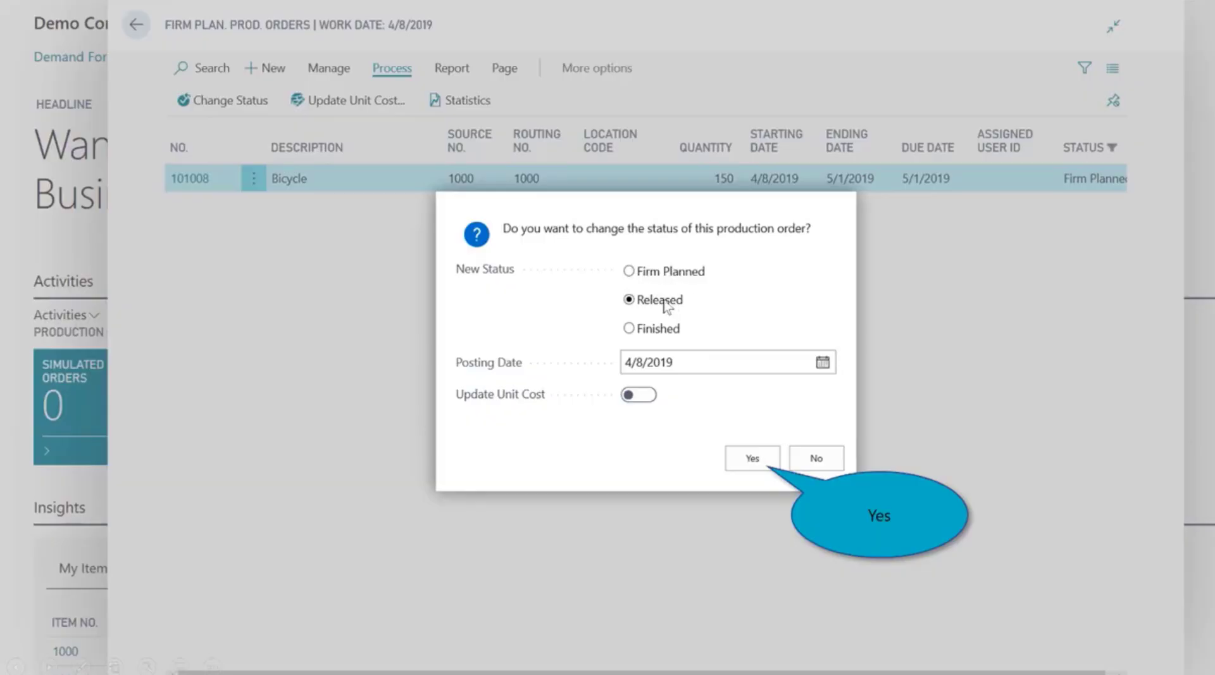
pyautogui.click(752, 457)
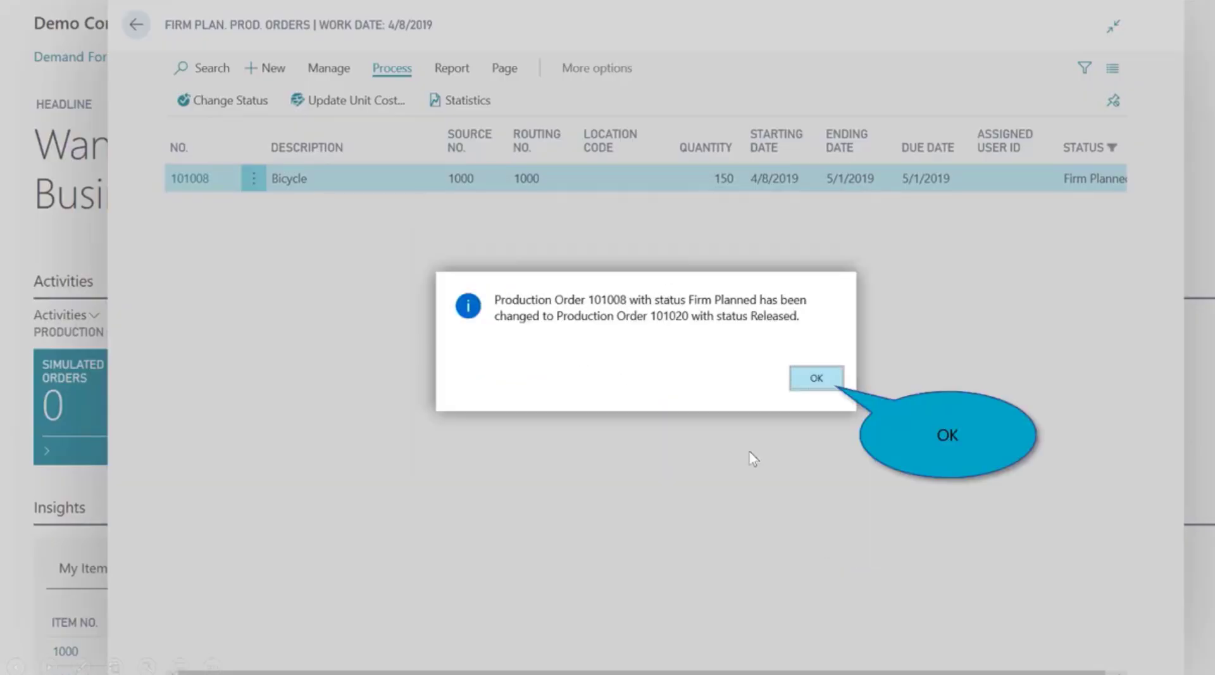
pyautogui.click(816, 379)
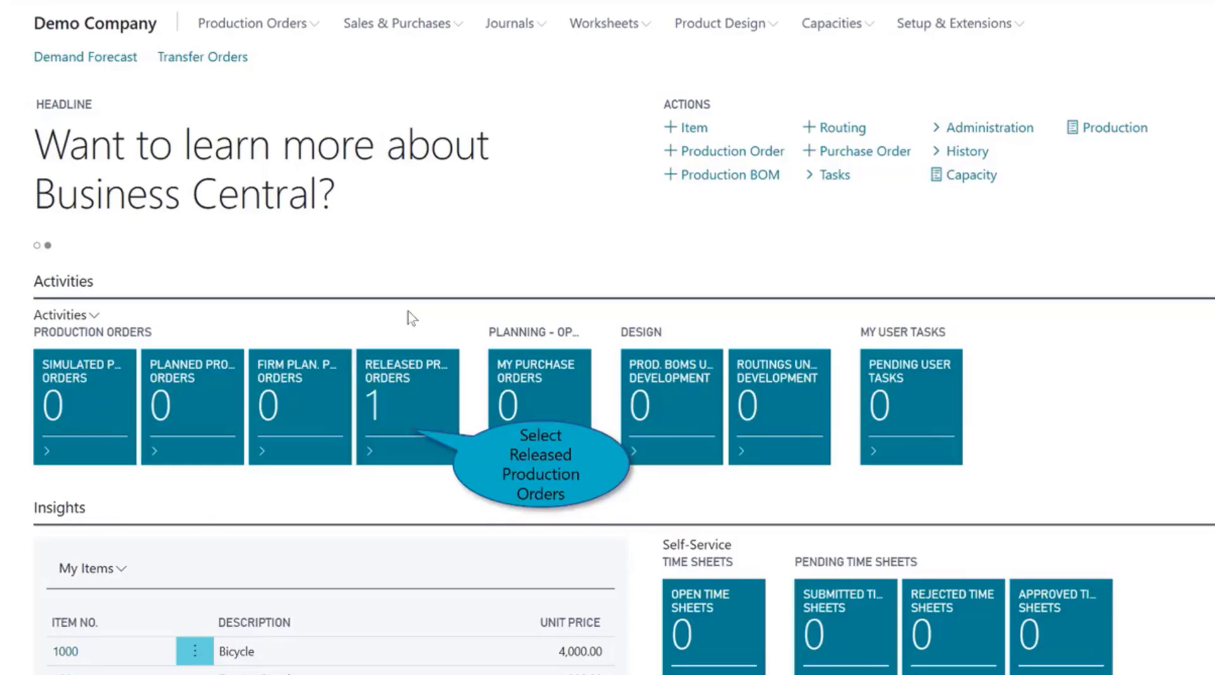
# Open the released Bicycle production order and bring up the production journal for its line
pyautogui.click(412, 416)
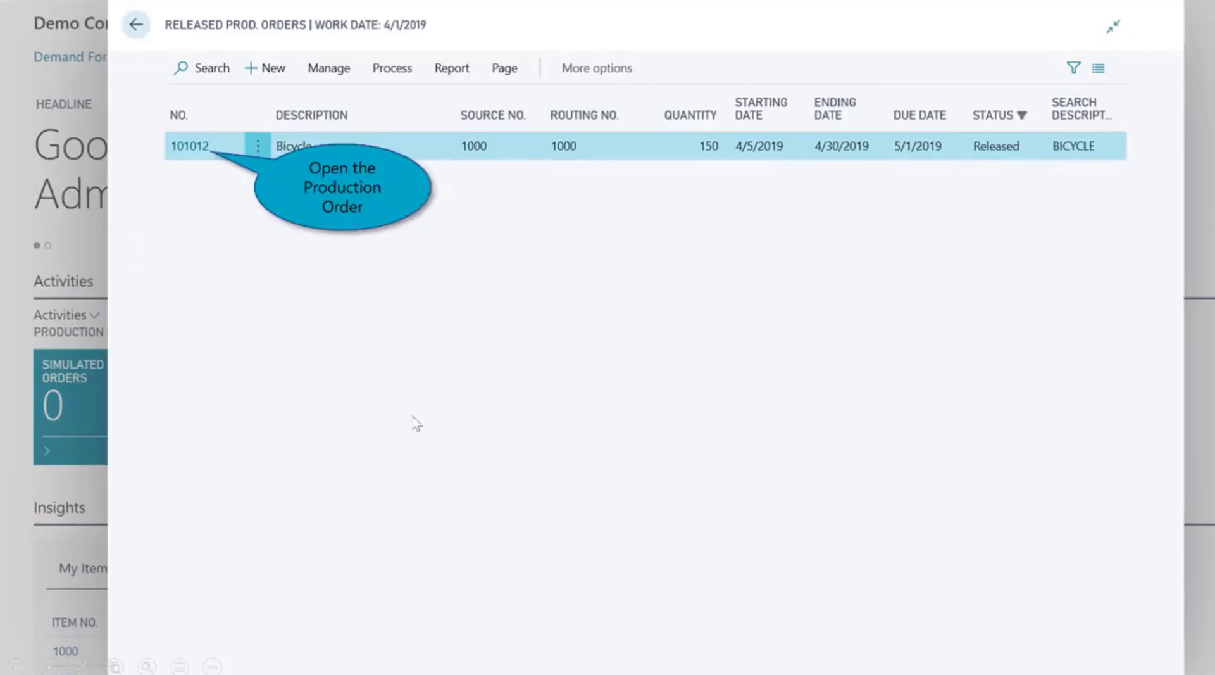
pyautogui.click(188, 147)
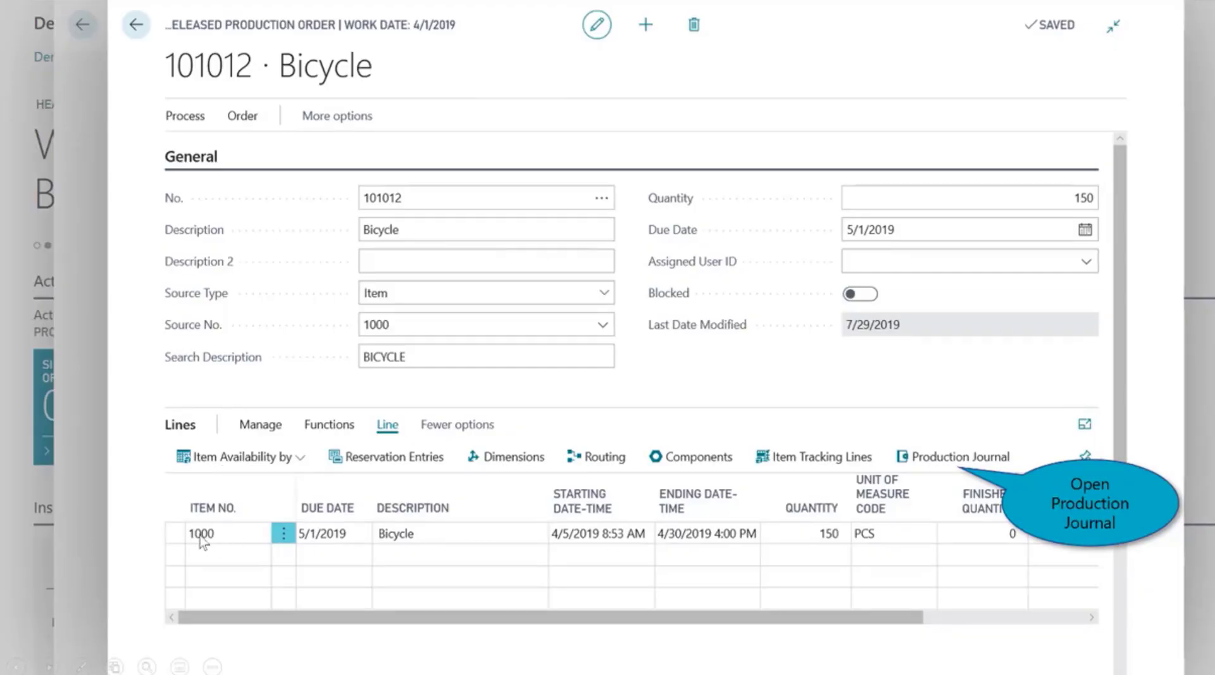
pyautogui.click(944, 457)
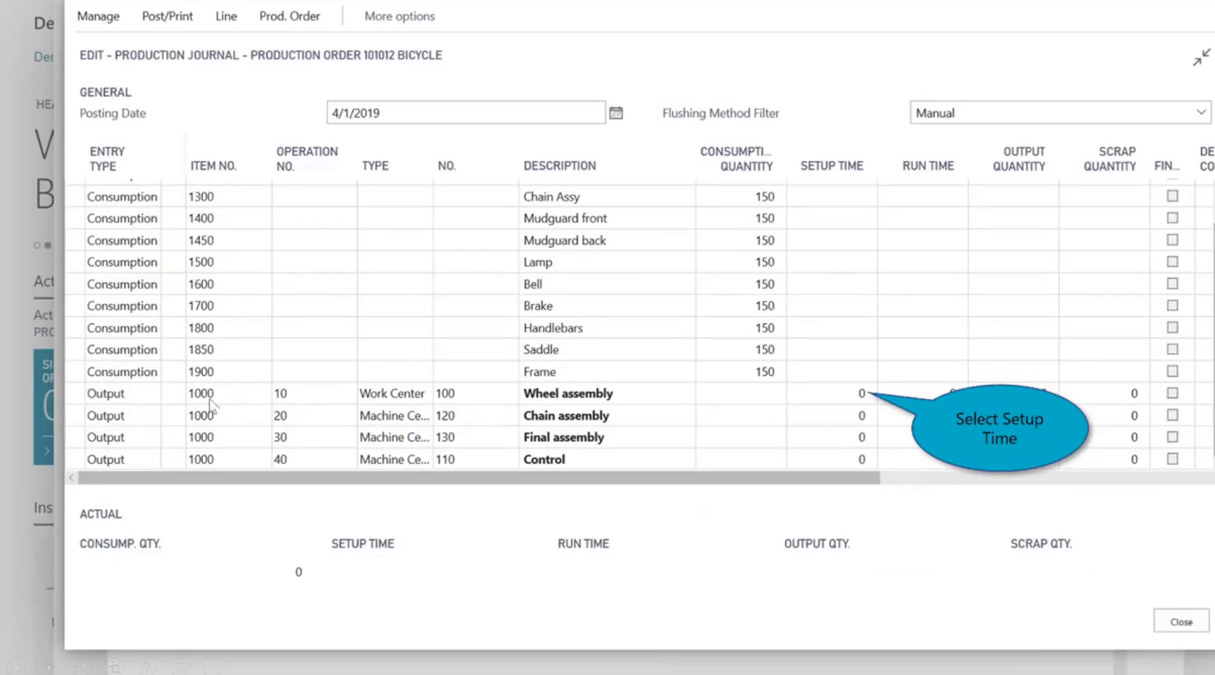
# Set the Wheel assembly output line to setup time 100 and run time 1750, and mark it as finished
pyautogui.click(847, 395)
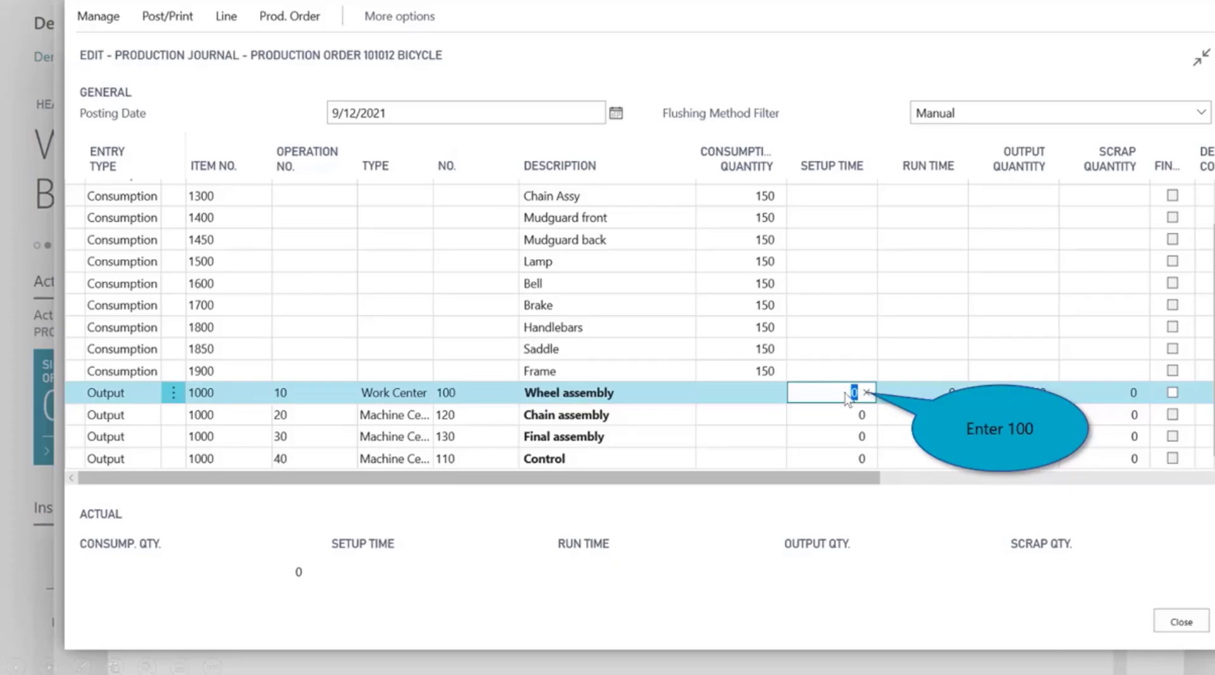
pyautogui.write('100')
pyautogui.press('Tab')
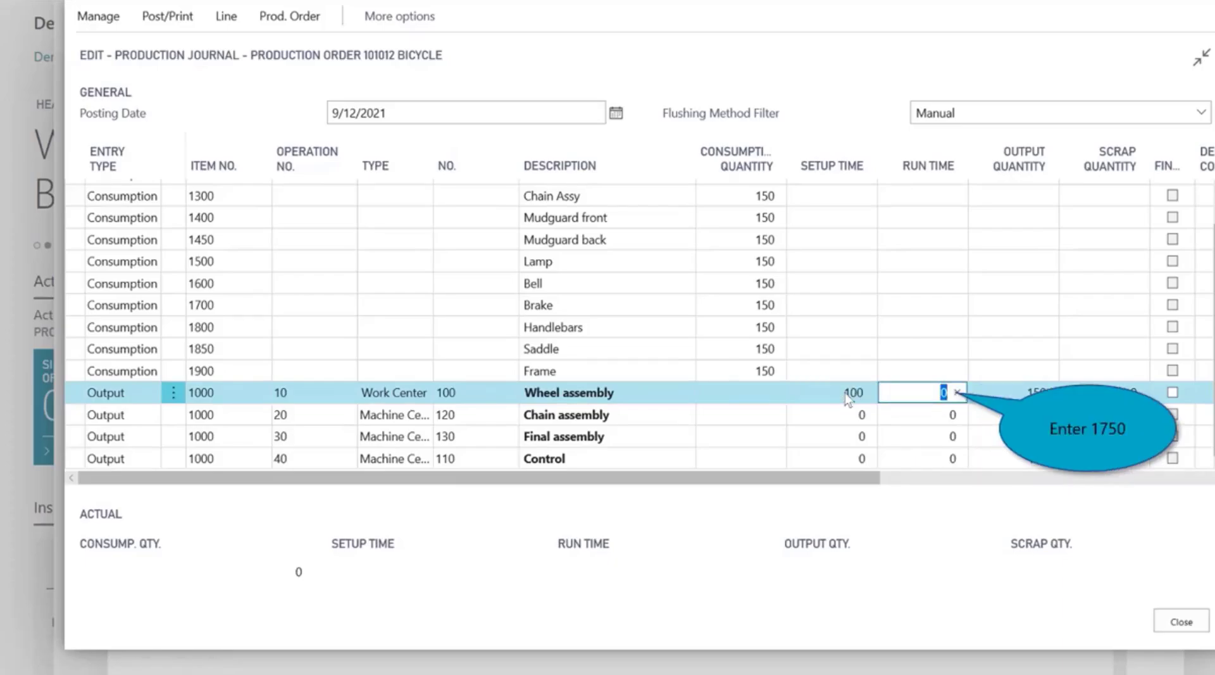
pyautogui.write('1750')
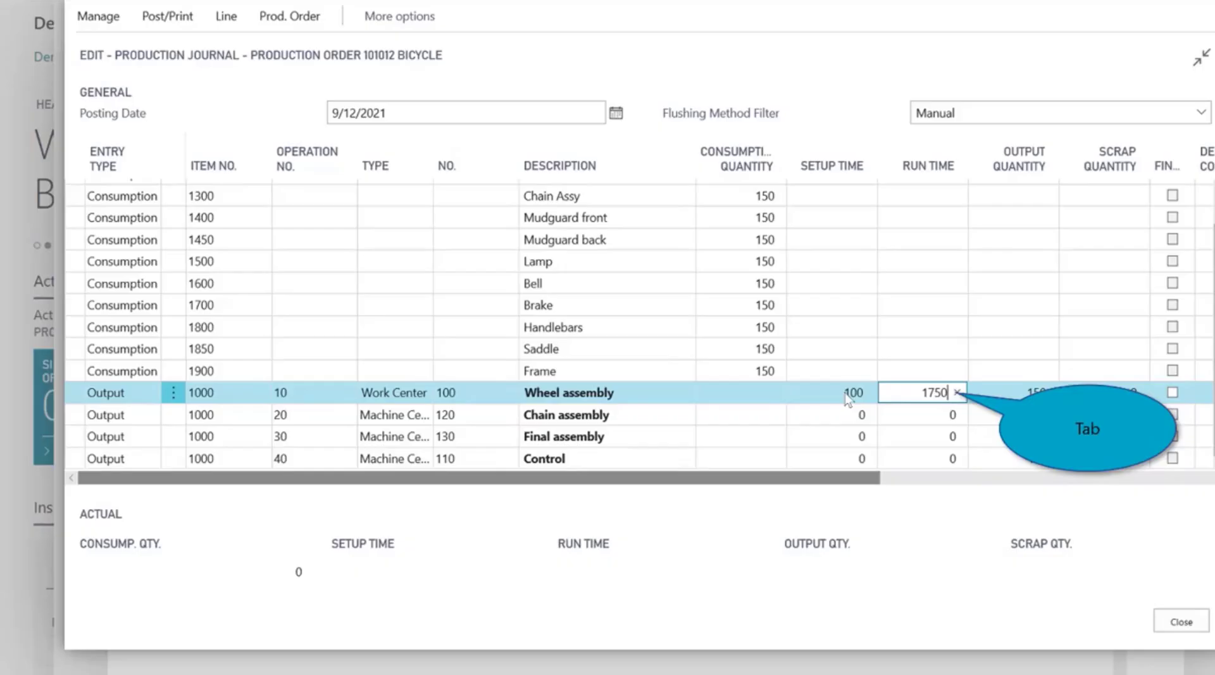
pyautogui.press('Tab')
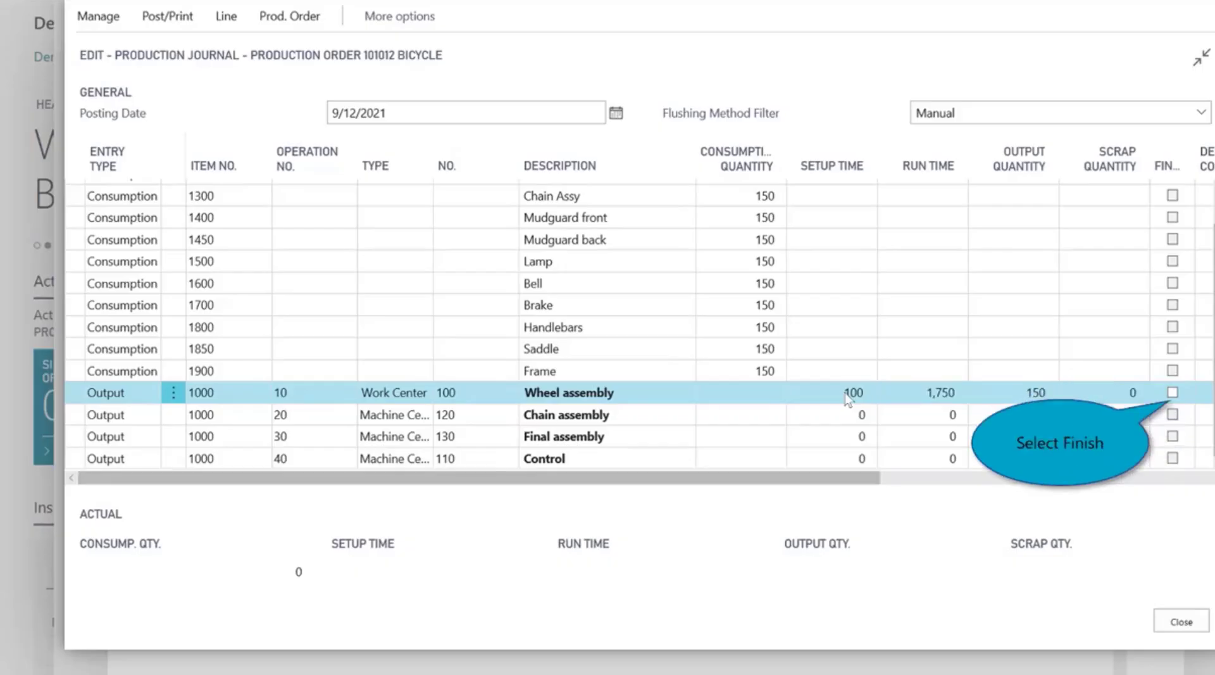
pyautogui.click(1172, 392)
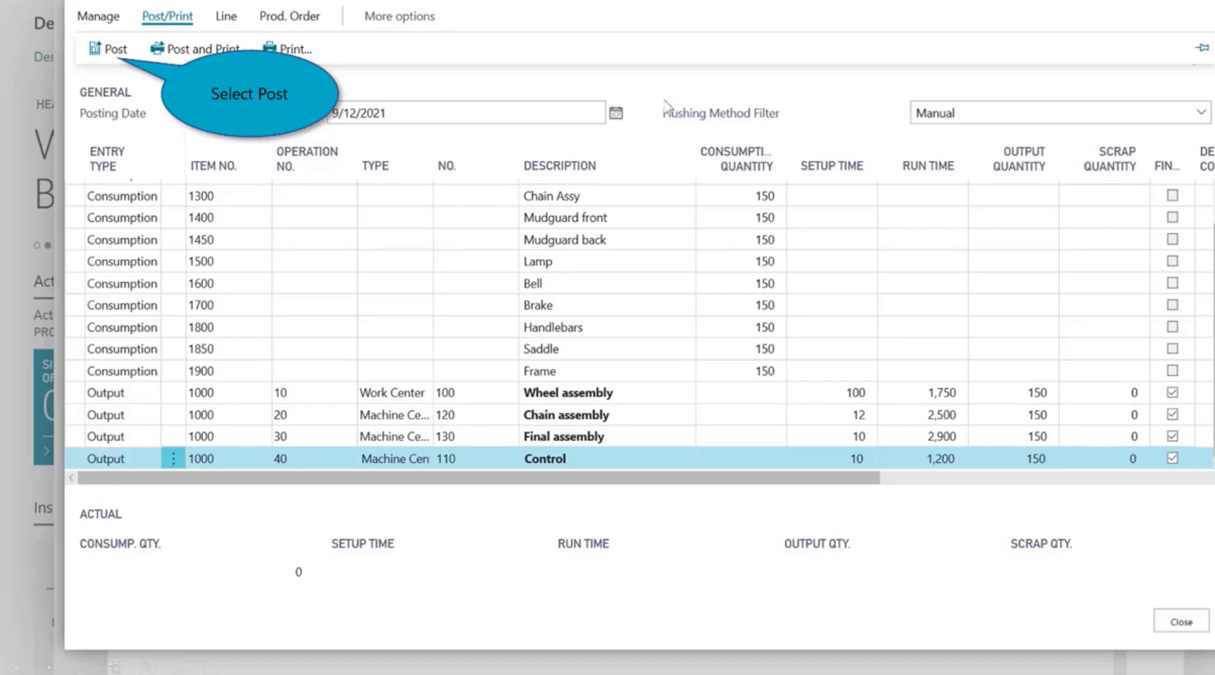
# Post the production journal lines for the Bicycle order
pyautogui.click(109, 51)
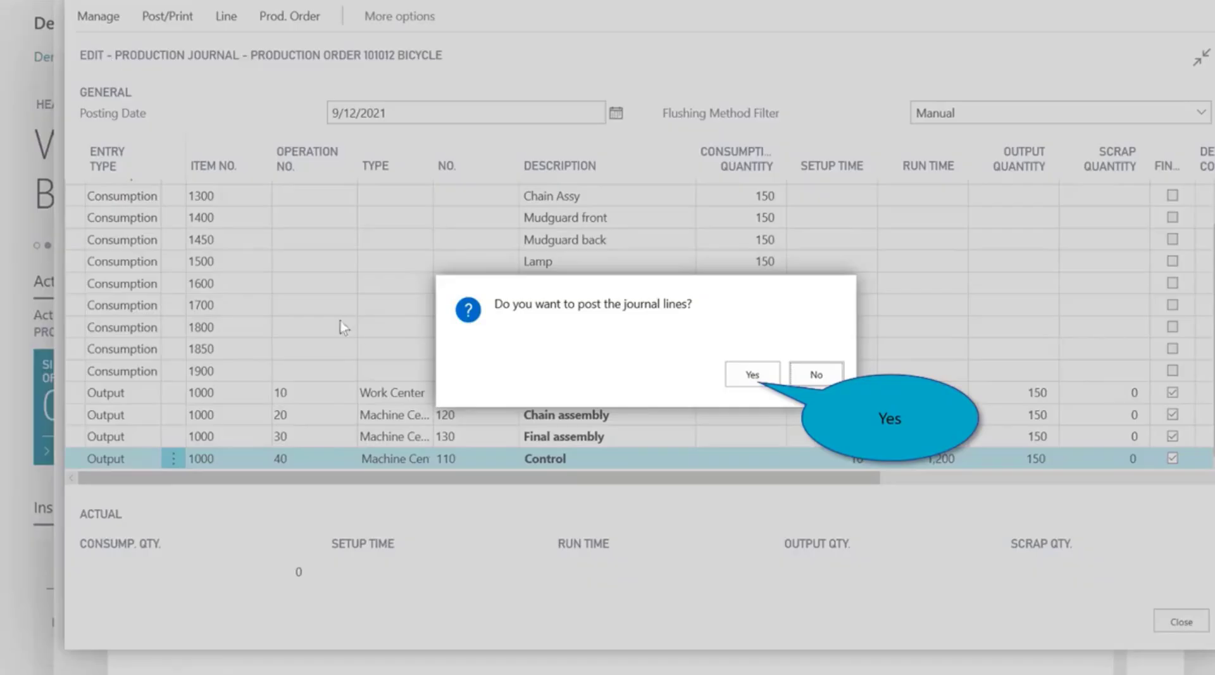
pyautogui.click(754, 375)
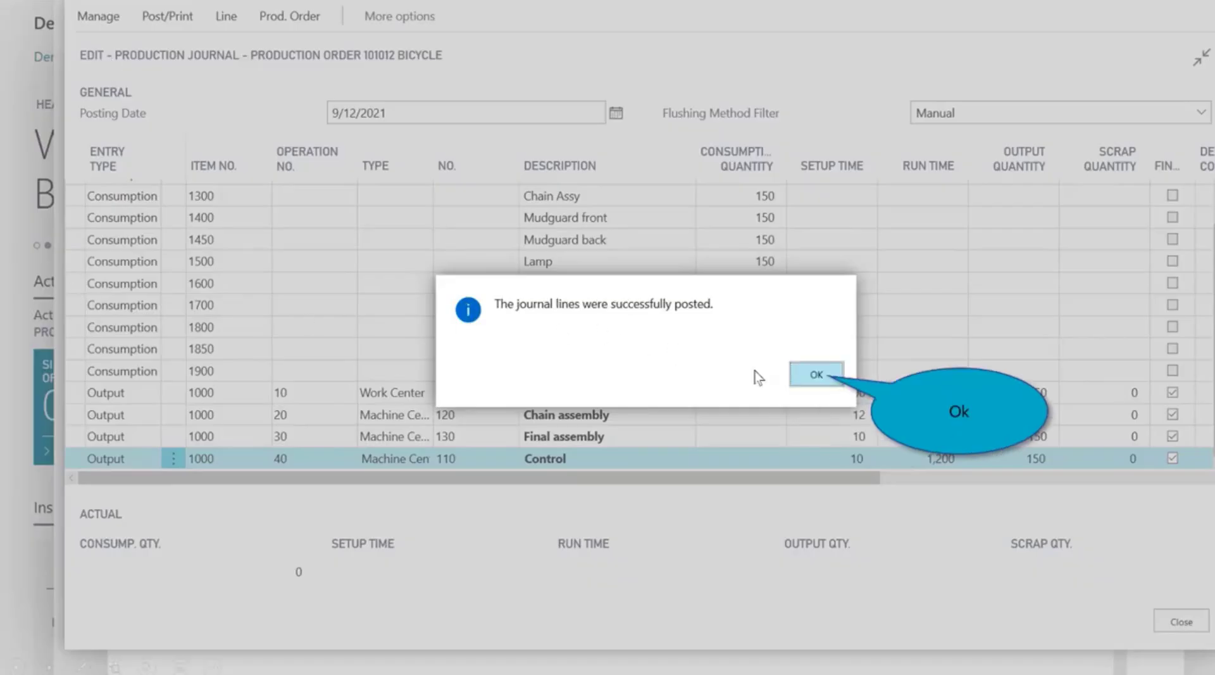
pyautogui.click(803, 377)
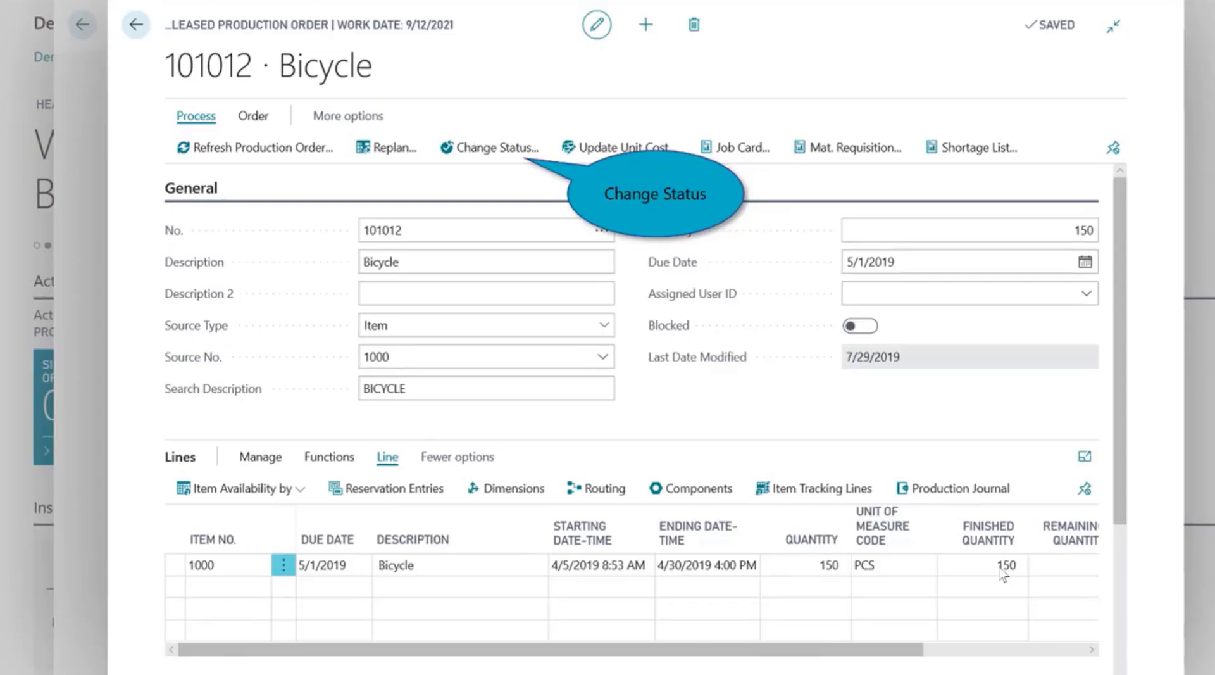
# Change the status of the released Bicycle production order to Finished
pyautogui.click(484, 152)
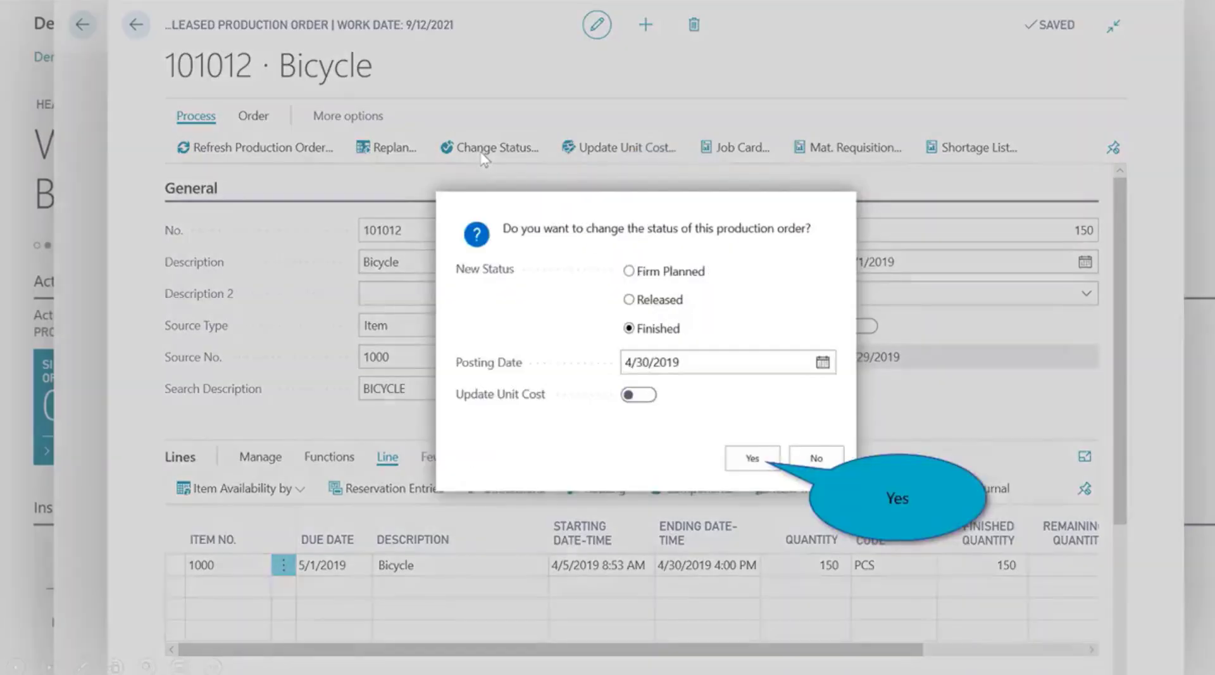
pyautogui.click(767, 462)
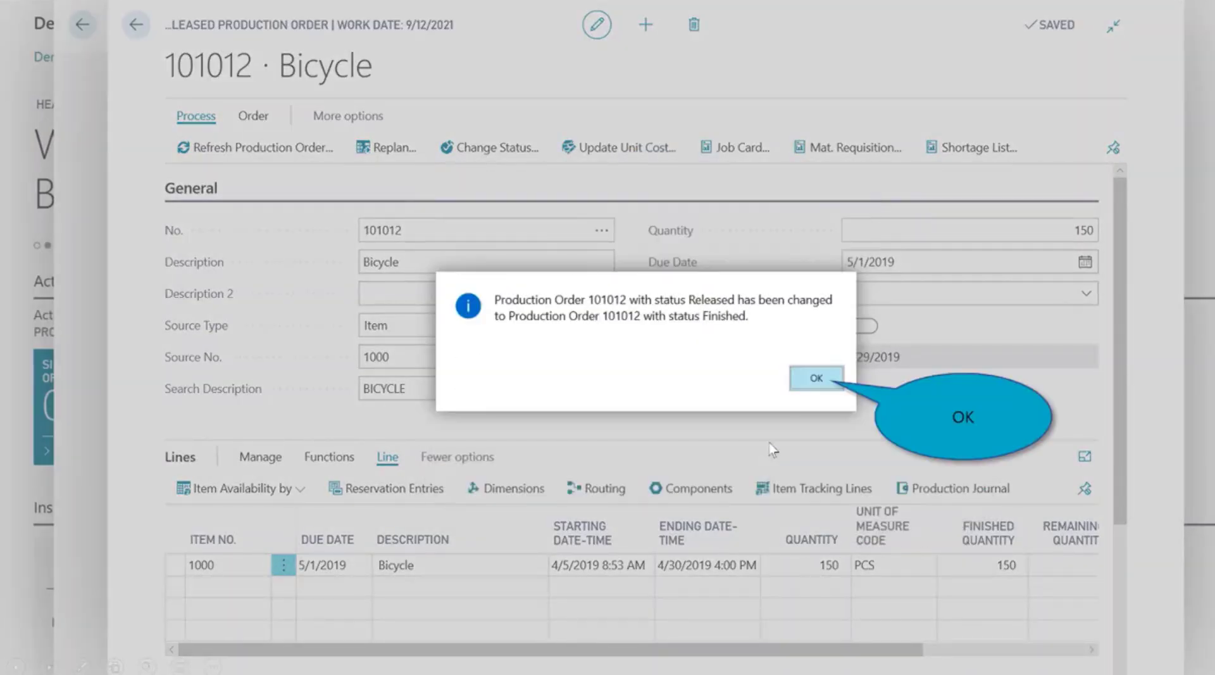
pyautogui.click(816, 378)
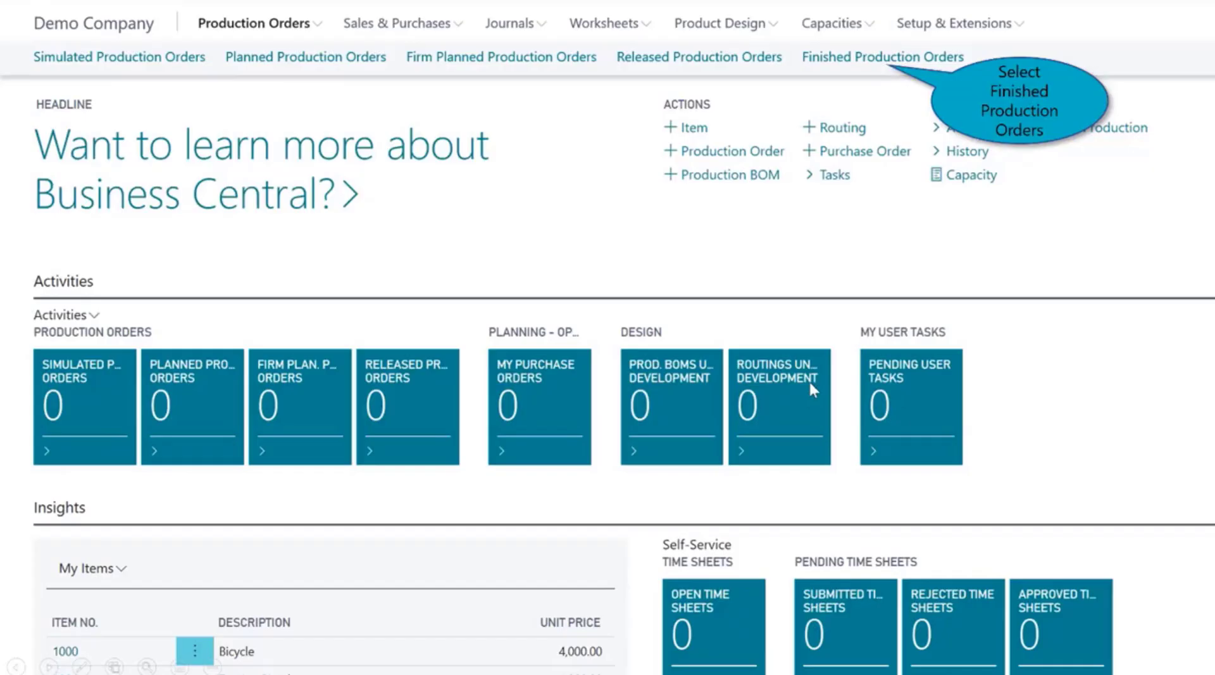
# Open the cost statistics of the finished 150-piece Bicycle production order
pyautogui.click(850, 57)
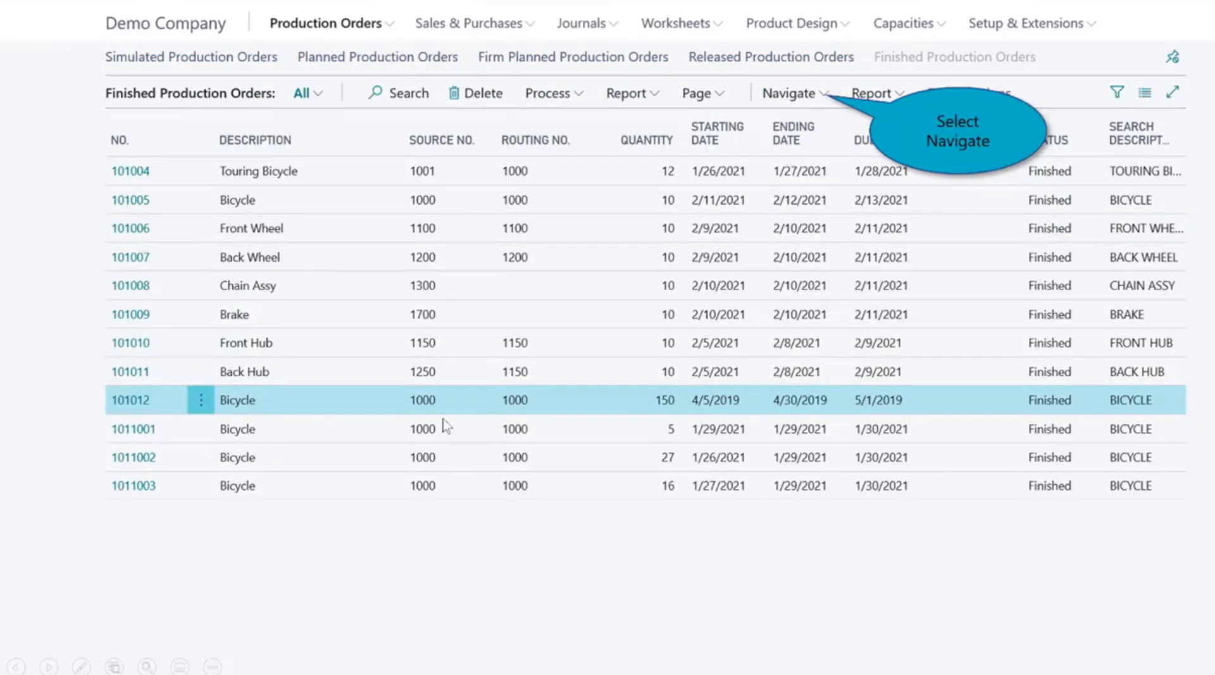
pyautogui.click(812, 96)
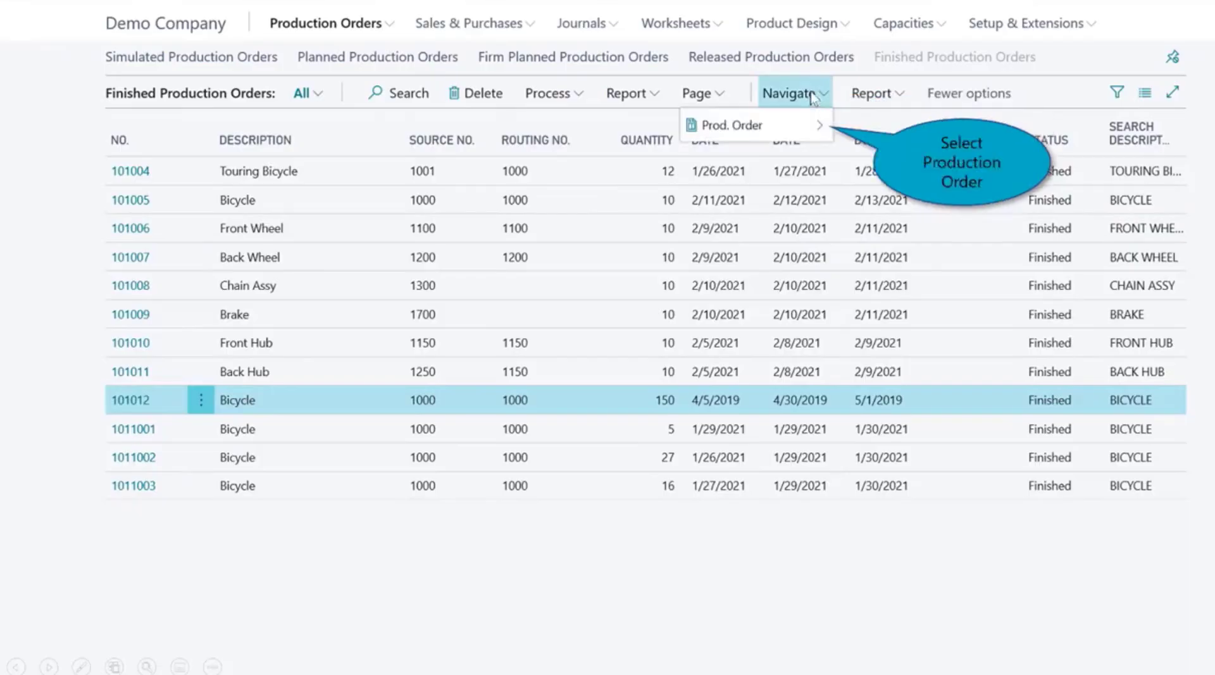
pyautogui.click(799, 127)
pyautogui.click(874, 231)
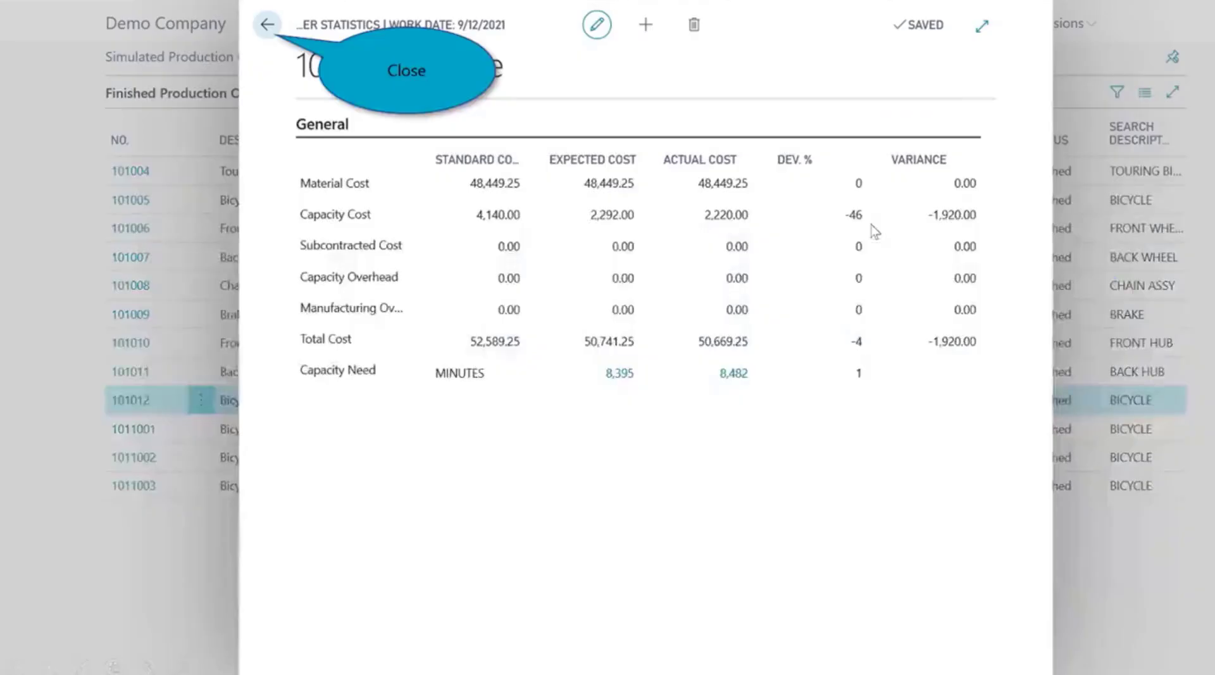